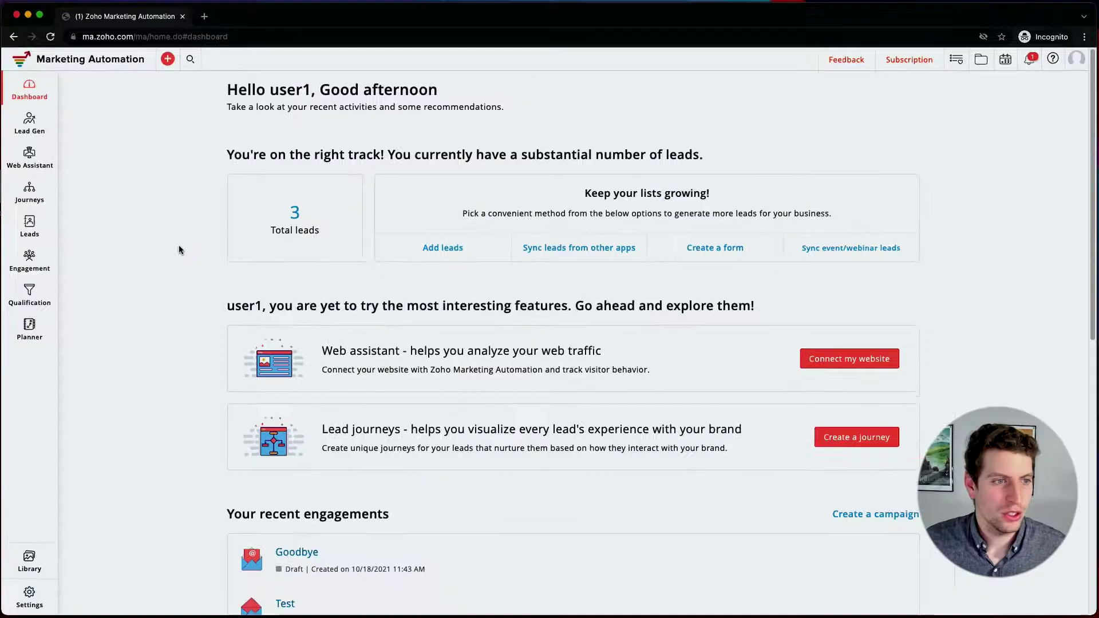
- Open the Lead scoring page from the Qualification menu in the sidebar
mouse_move(55, 338)
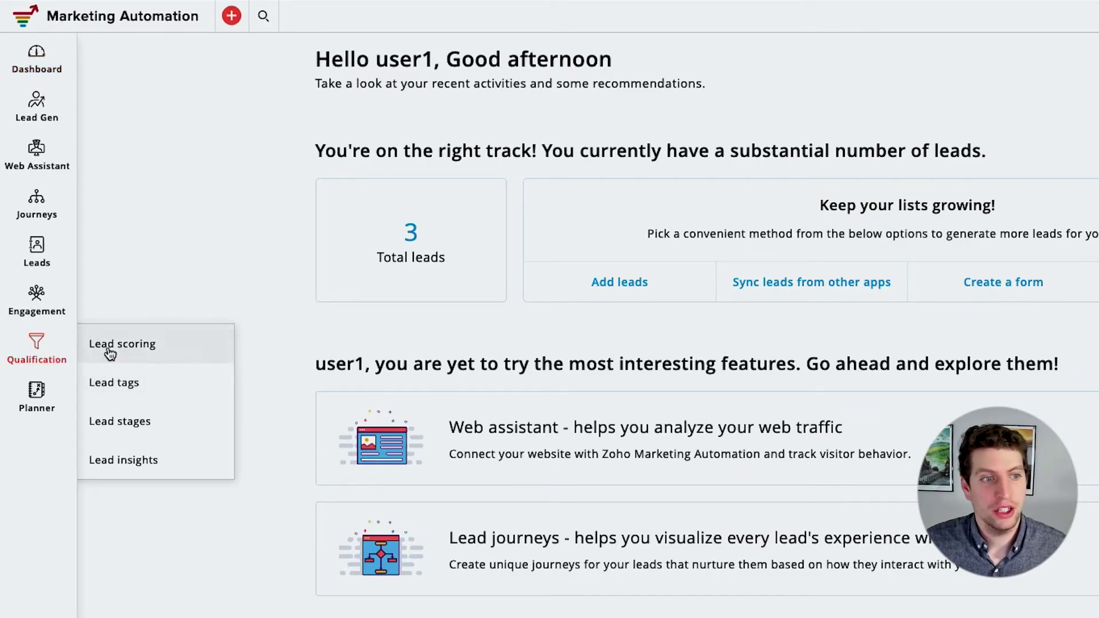
click(109, 351)
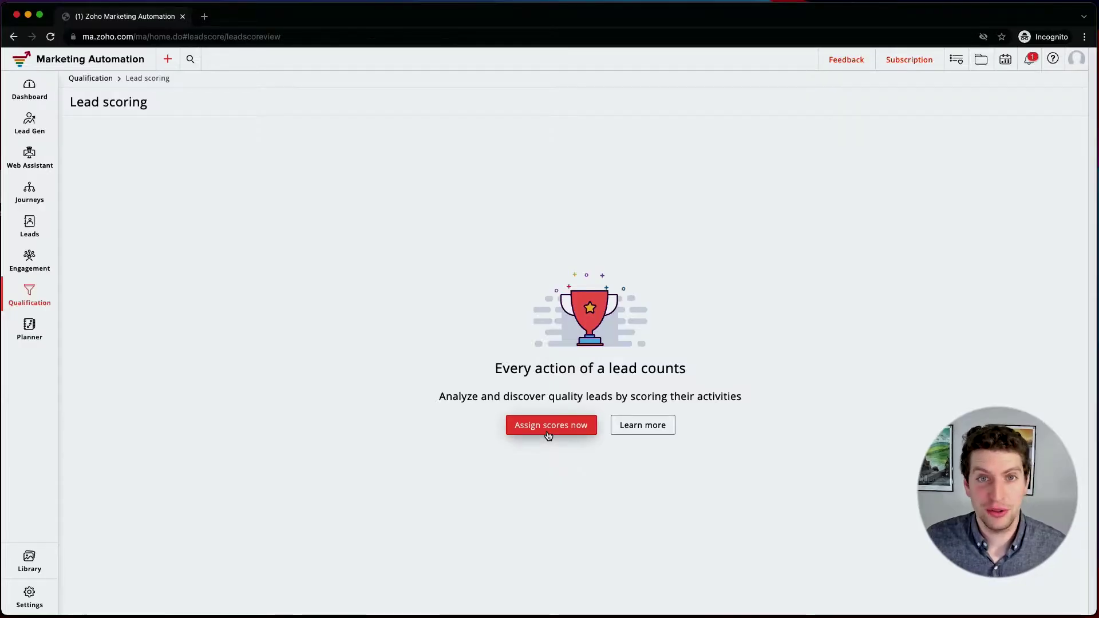
- Start assigning scores and review the Campaign activities scores, from Unique Open 10 to Tell-a-friend 40
click(547, 427)
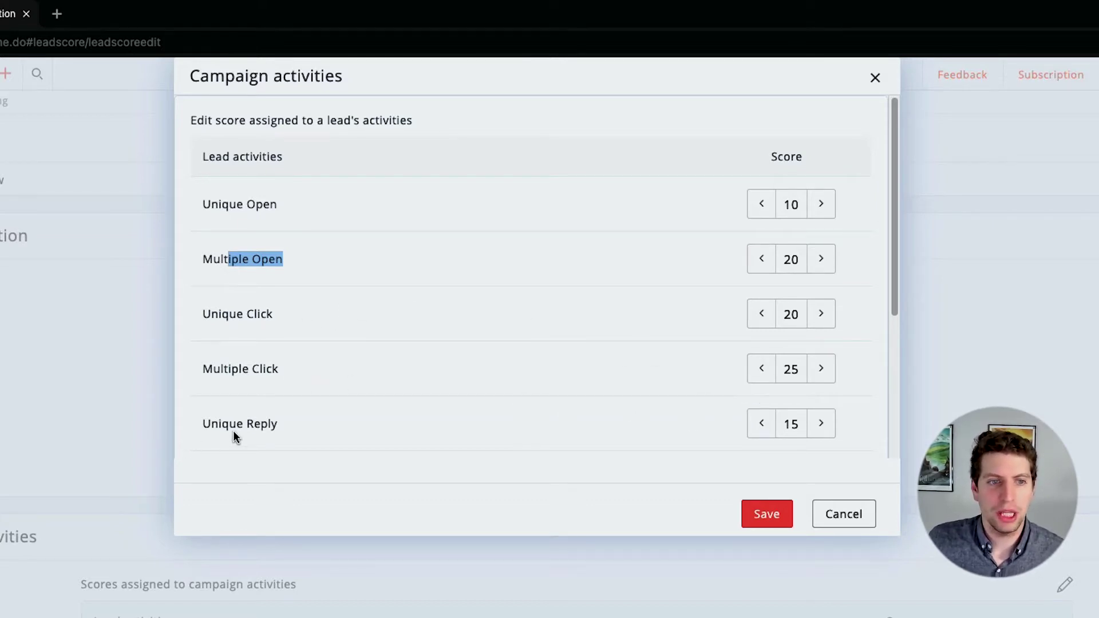
scroll(233, 431, down, 5)
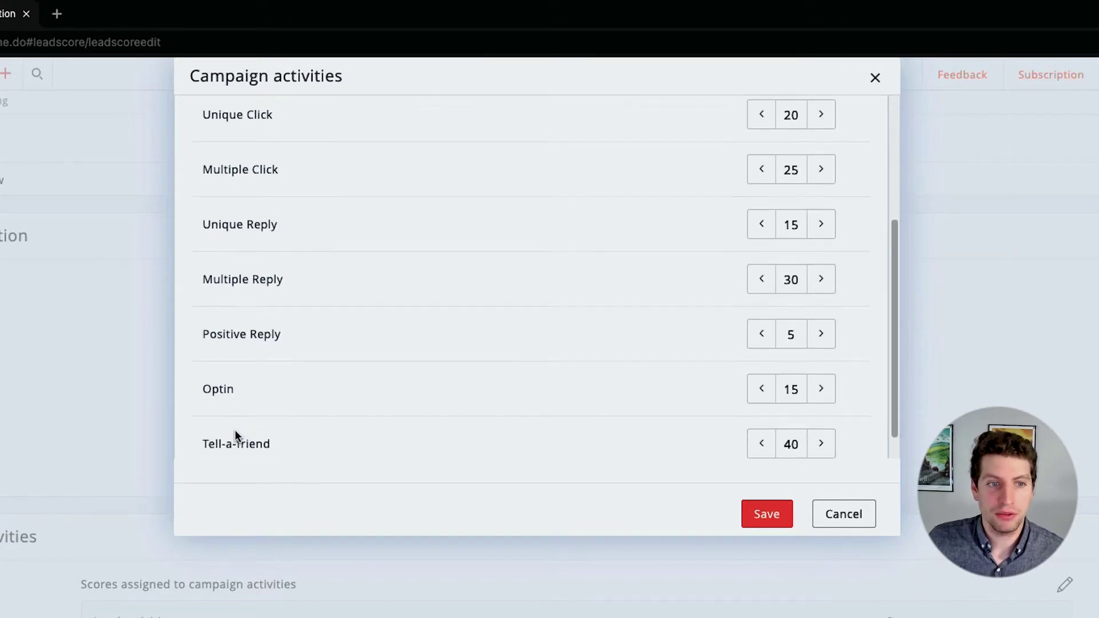
scroll(242, 417, down, 1)
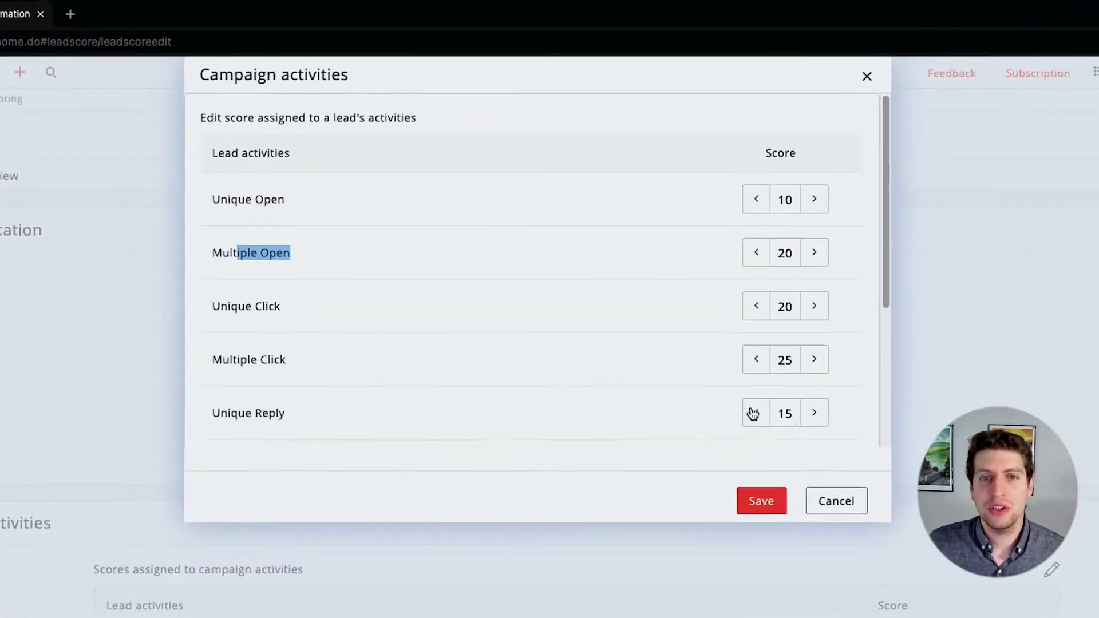
- Adjust the Unique Open score with the arrows, then type 99 over it
click(821, 205)
click(821, 204)
click(821, 204)
click(821, 204)
double_click(790, 205)
text(99)
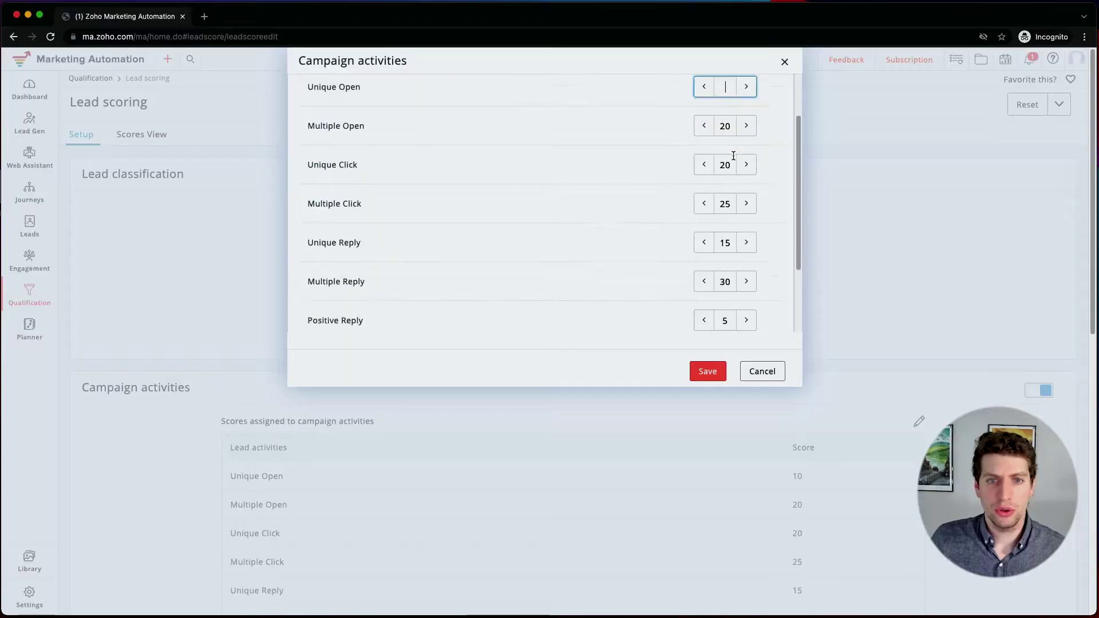
scroll(732, 158, down, 2)
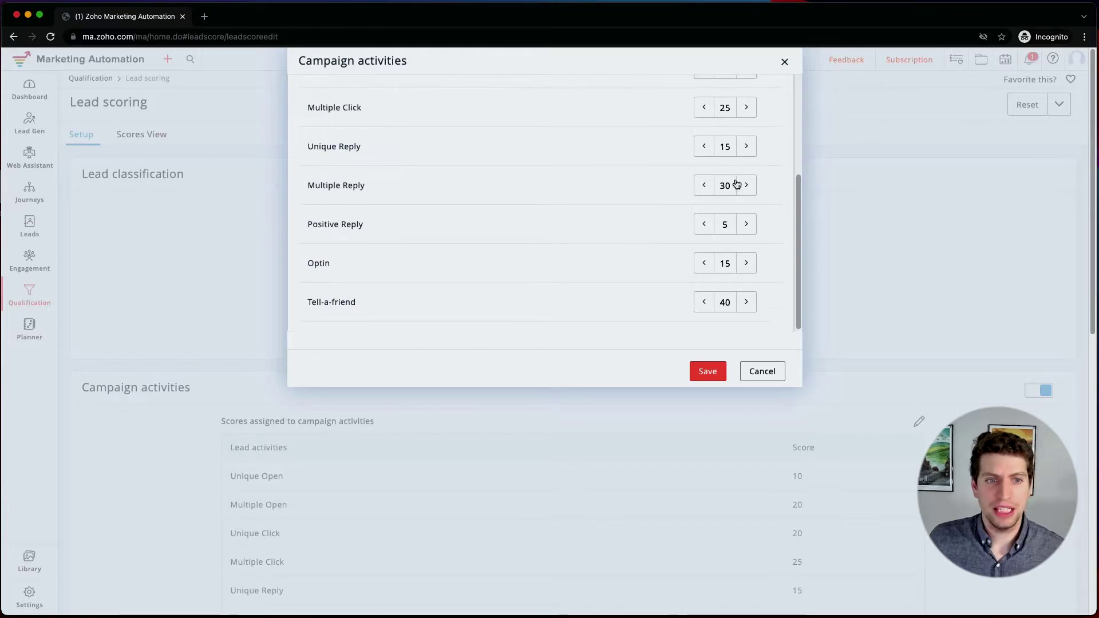
scroll(767, 271, up, 5)
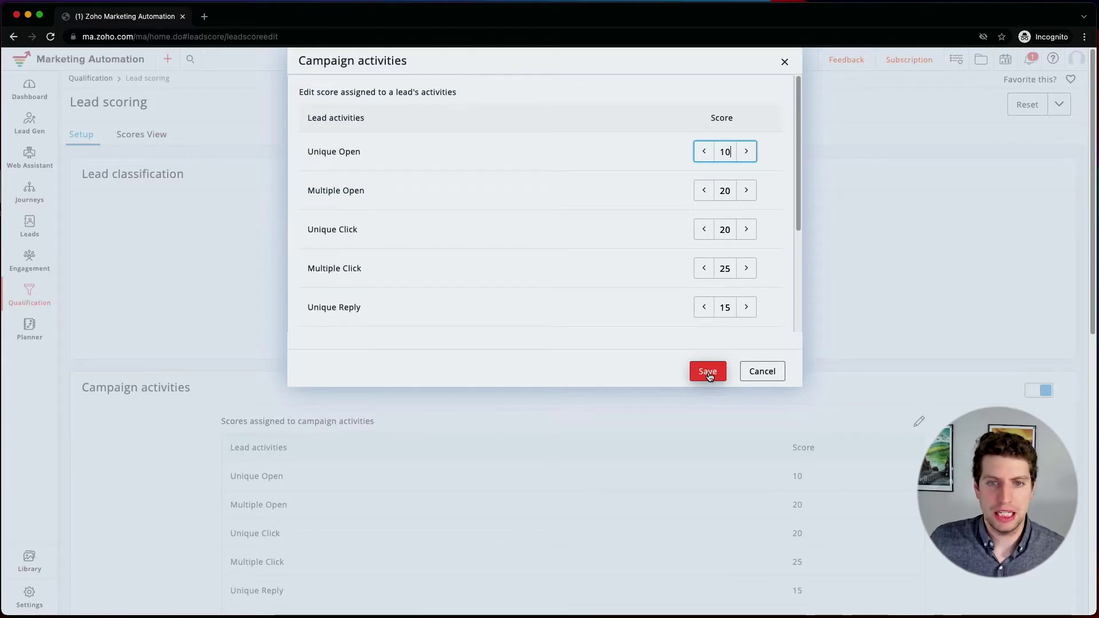
scroll(704, 274, down, 3)
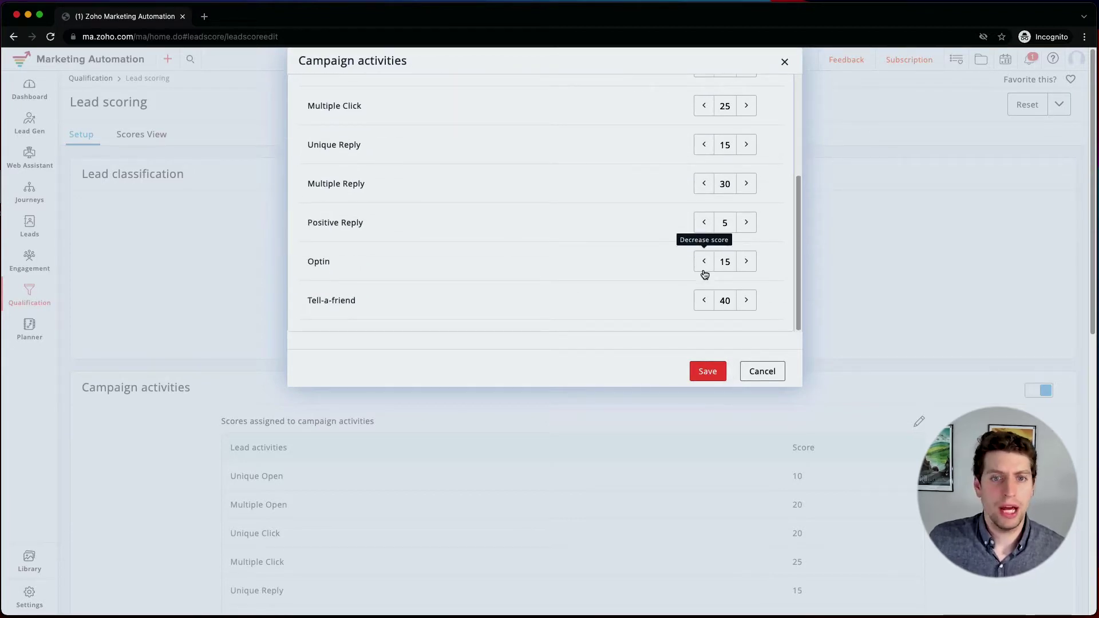
- Save the campaign activity scores
click(710, 371)
scroll(709, 370, down, 7)
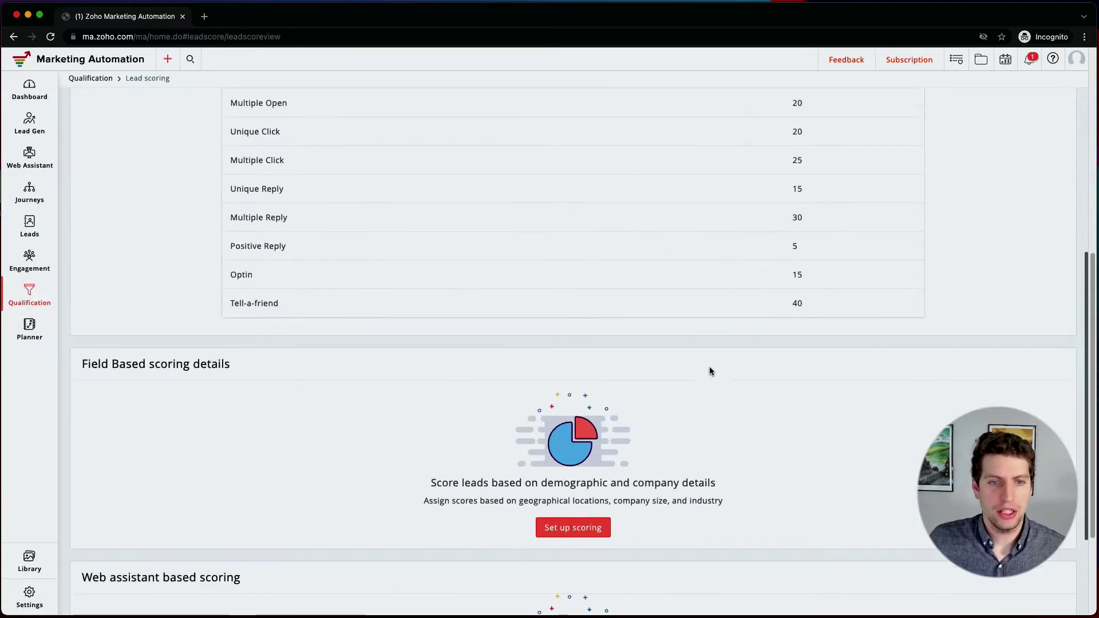
scroll(534, 243, up, 3)
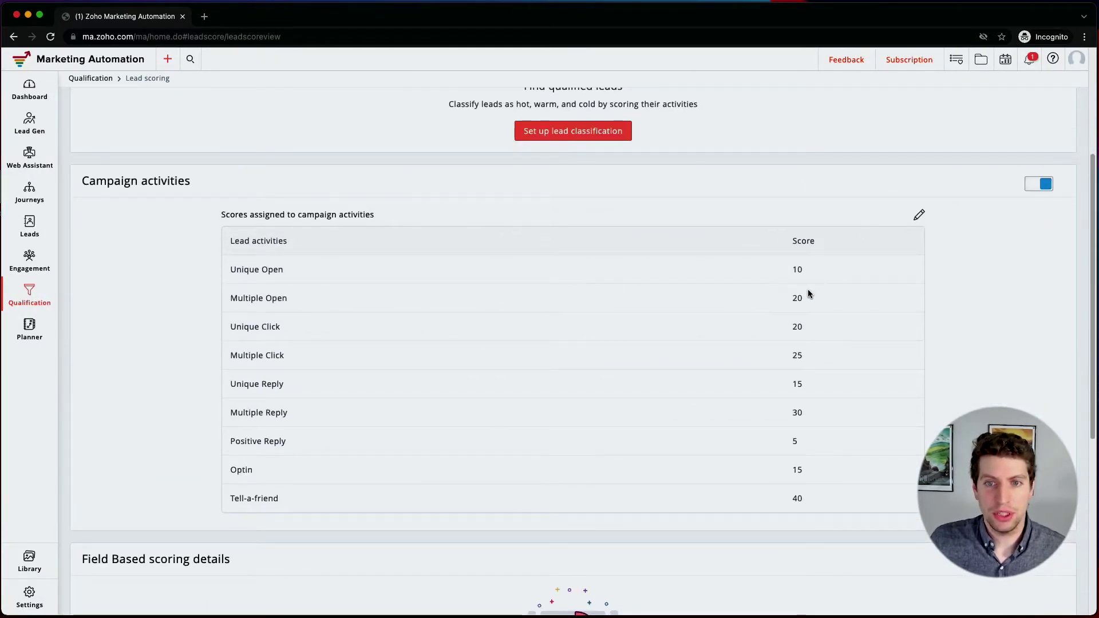
scroll(647, 253, down, 4)
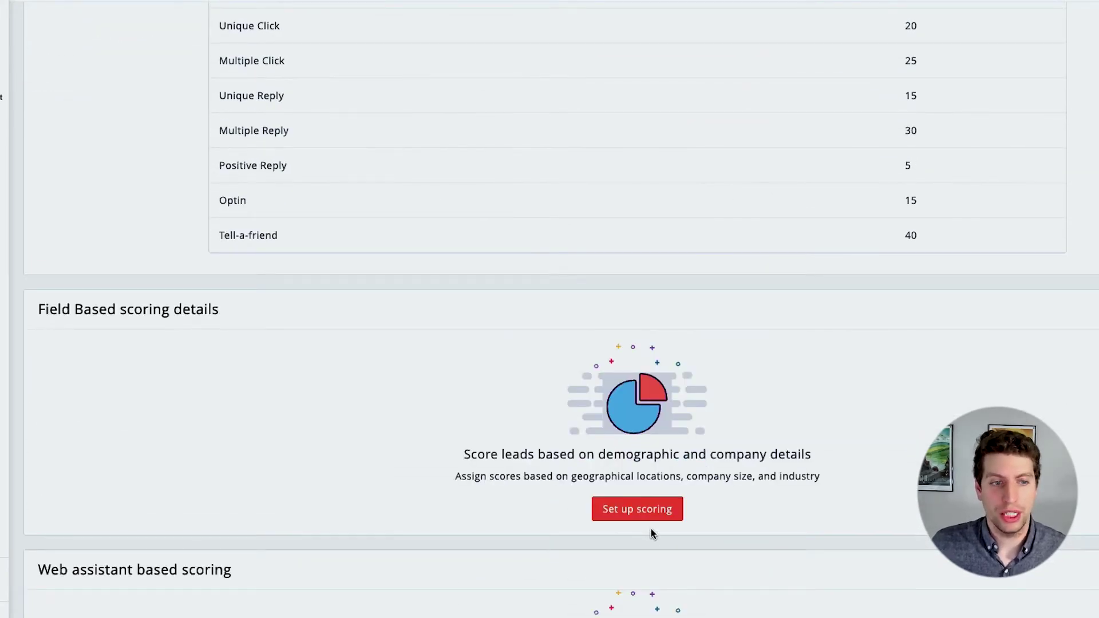
- Set up a field-based scoring condition: Job title is Engineer
click(657, 511)
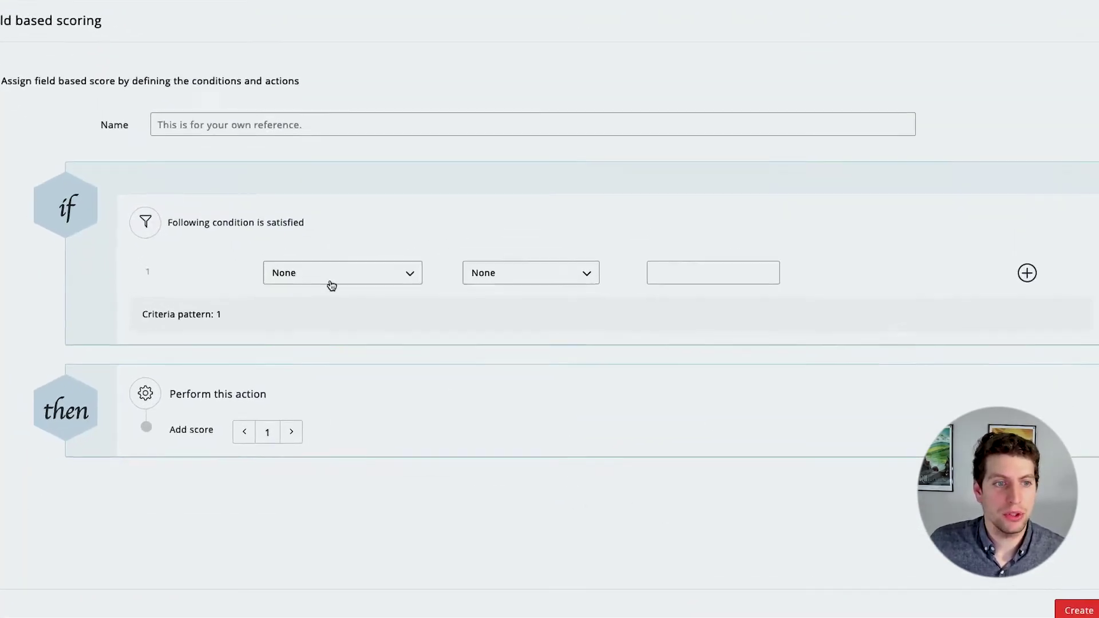
click(314, 258)
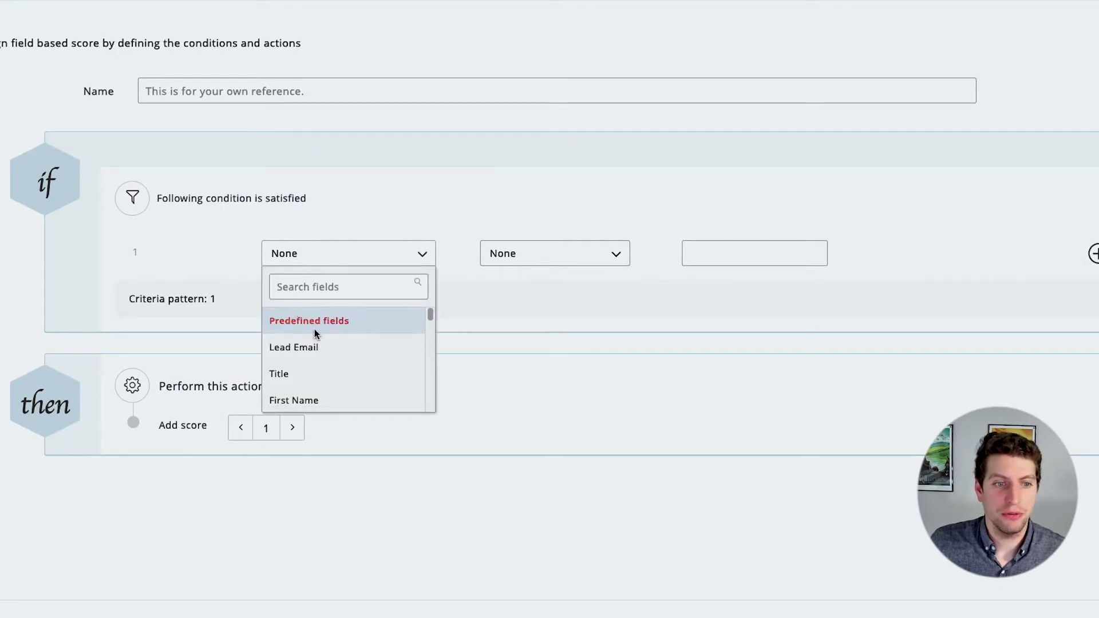
scroll(319, 383, down, 2)
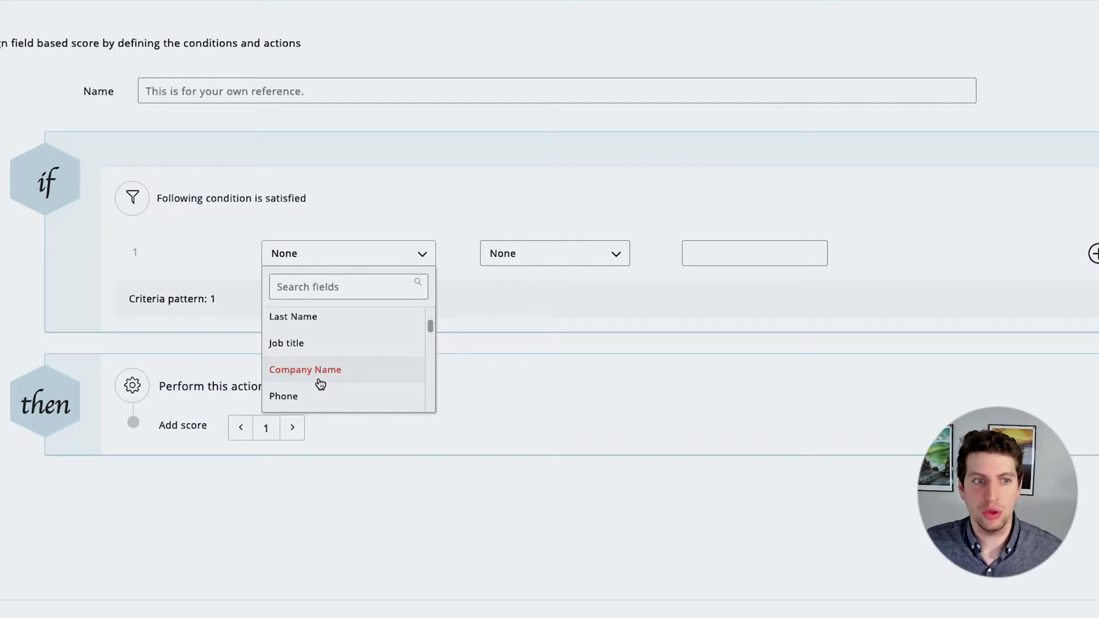
click(376, 344)
click(611, 259)
click(613, 283)
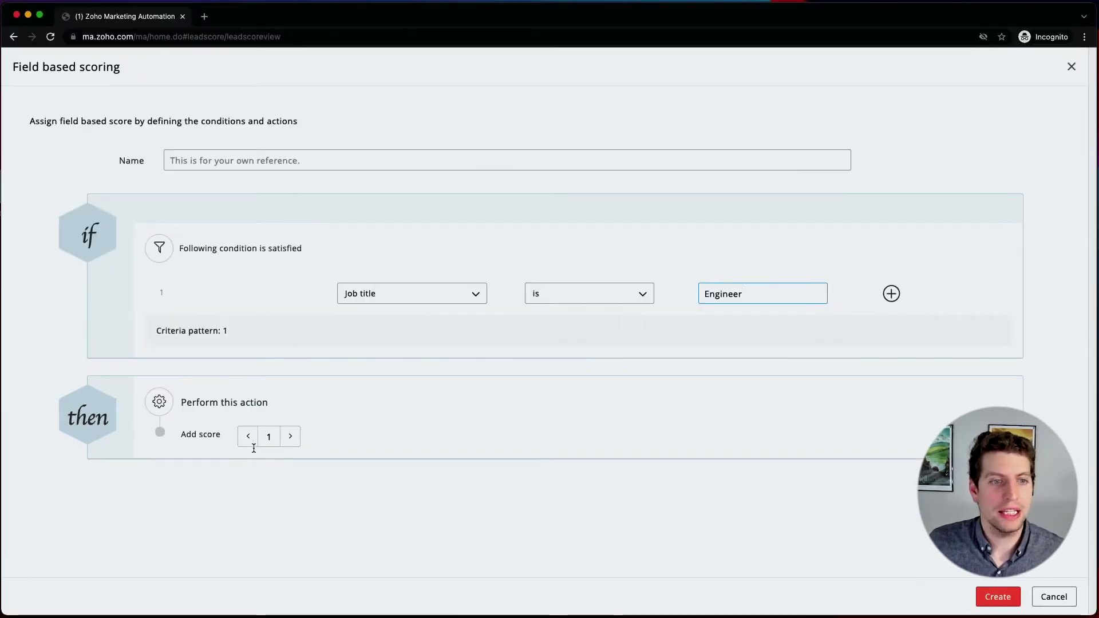
- Add a score of 50 and create the Engineer Job Title rule
key(BackSpace)
text(50)
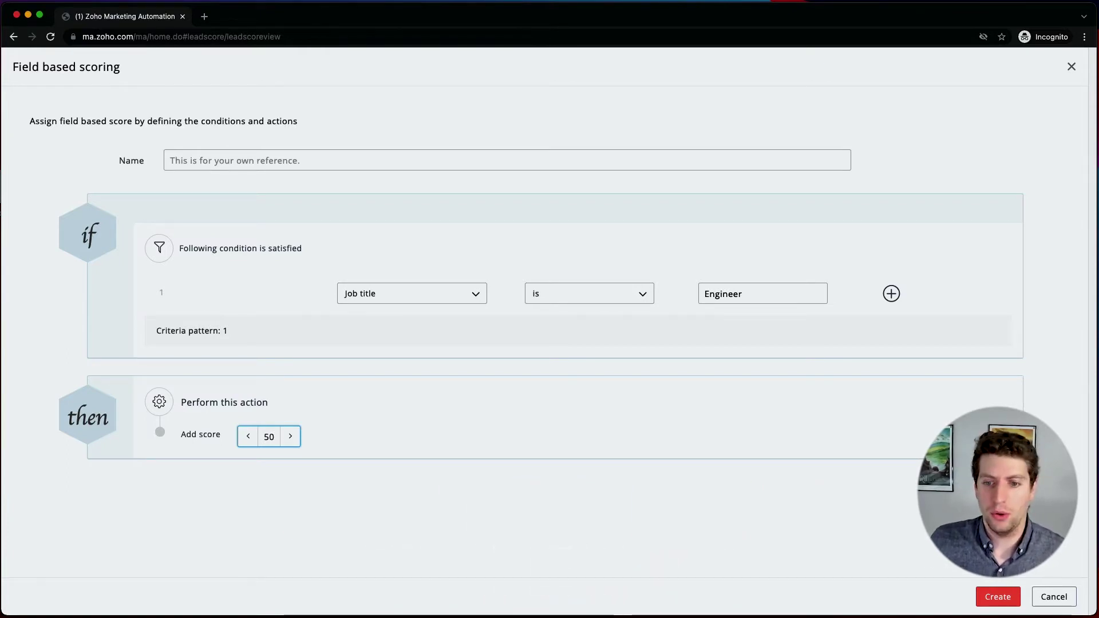
click(1001, 607)
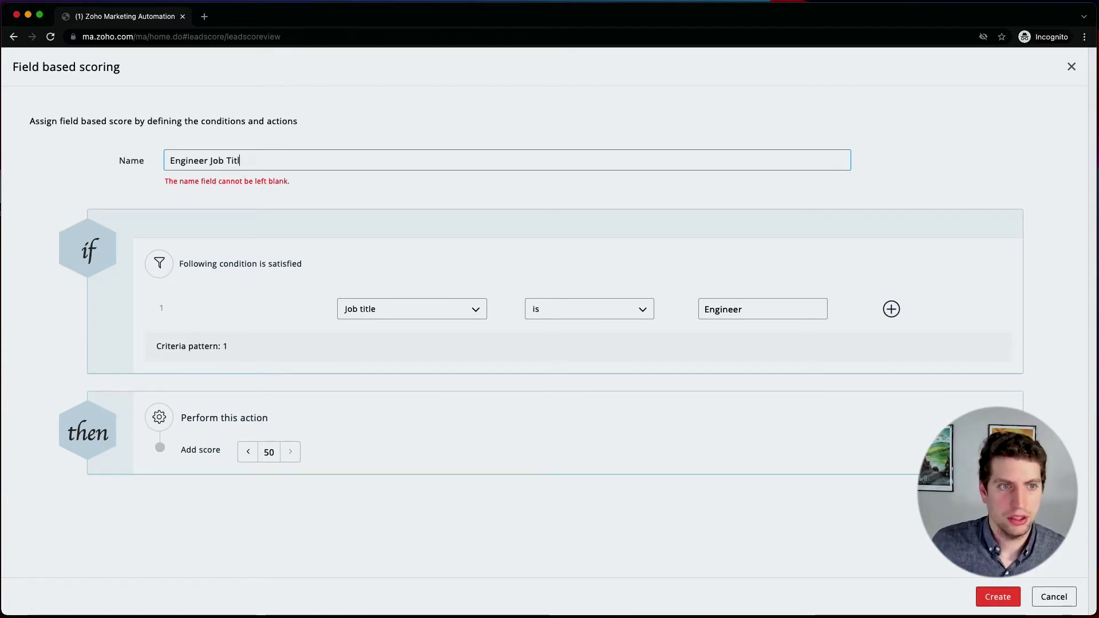
click(997, 597)
scroll(317, 398, down, 10)
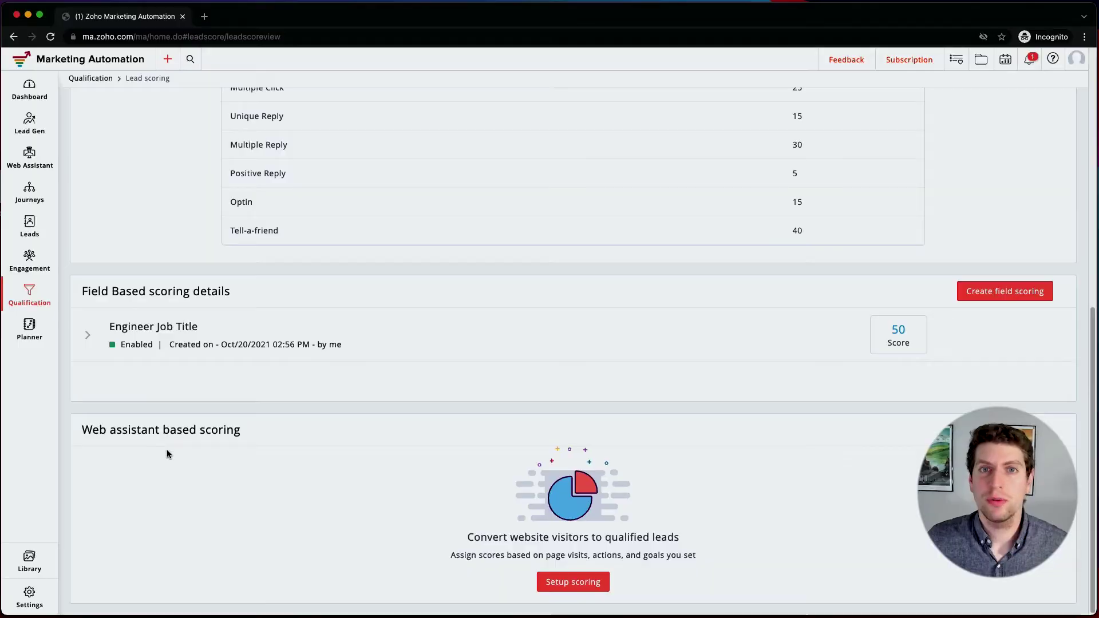
scroll(167, 451, up, 10)
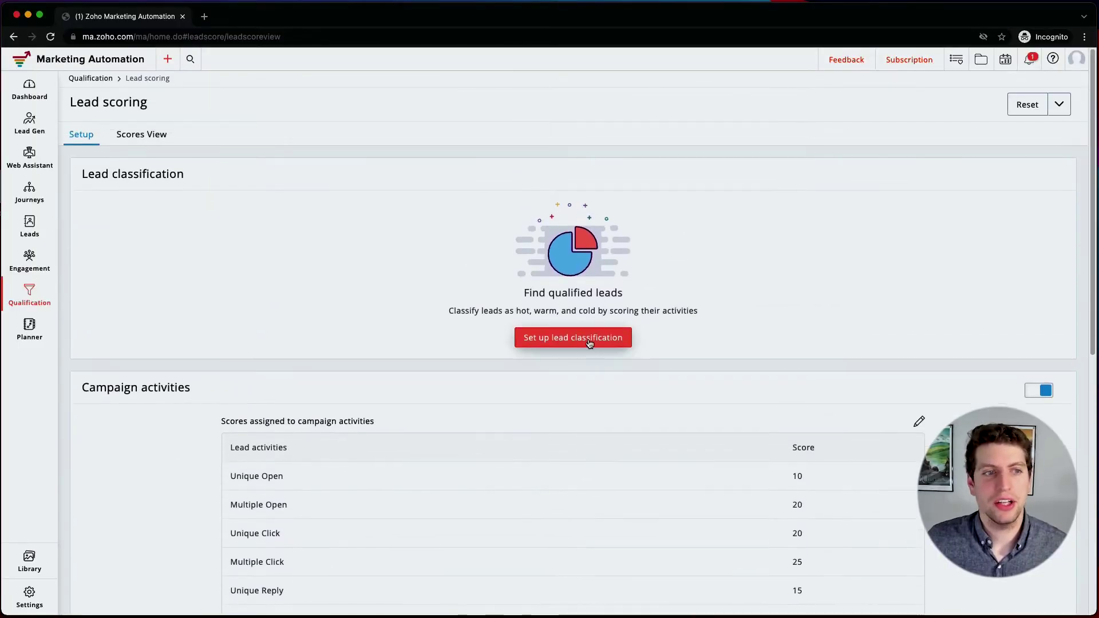
click(590, 343)
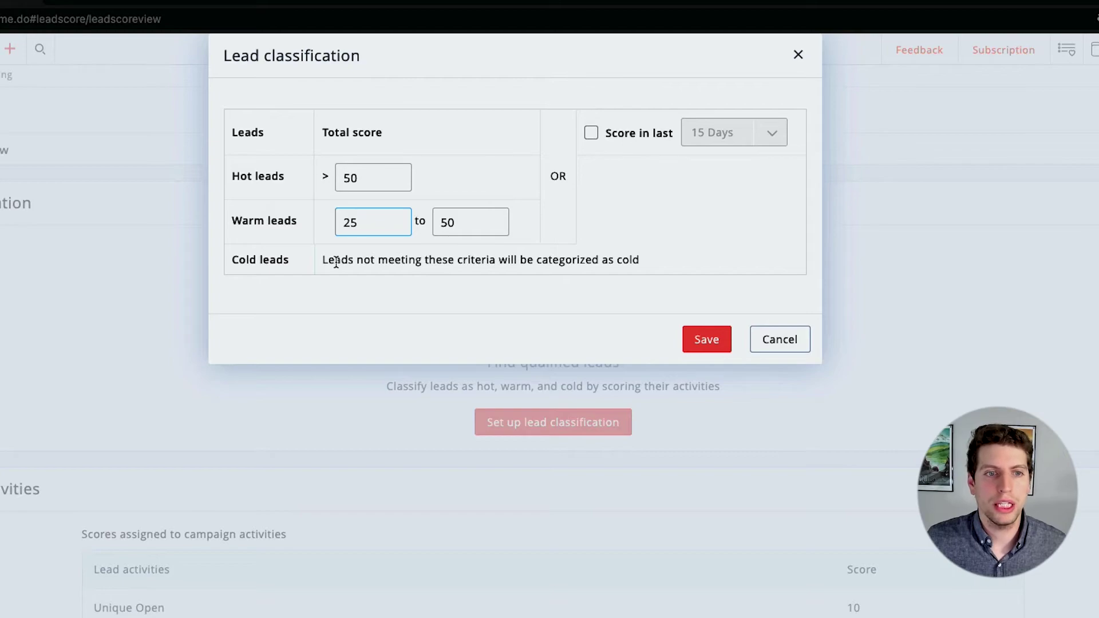
drag(331, 260, 670, 262)
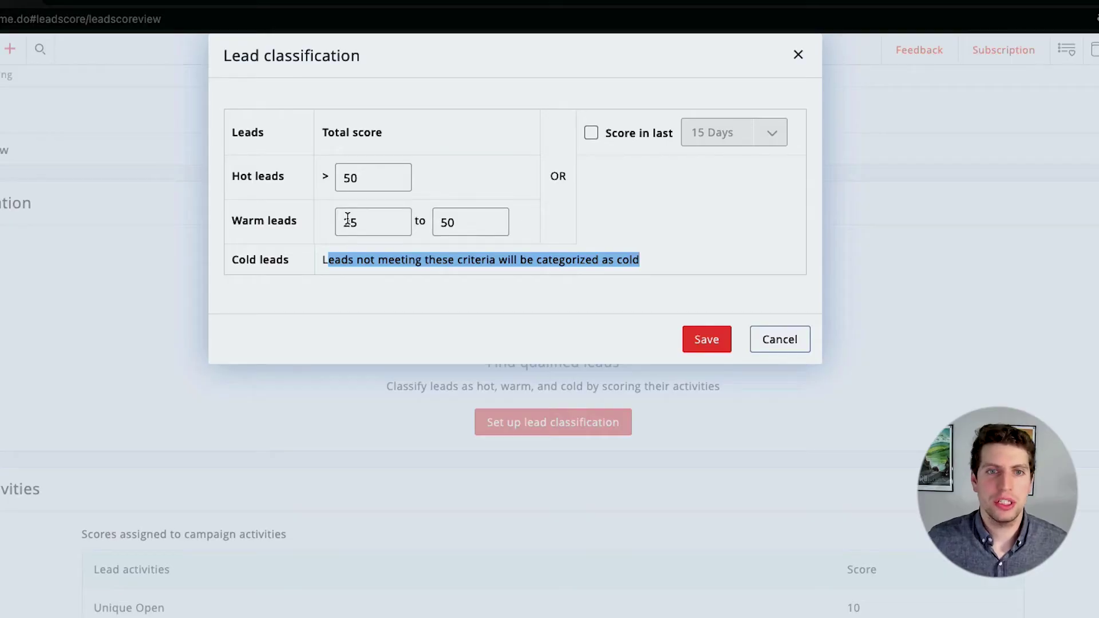
click(590, 133)
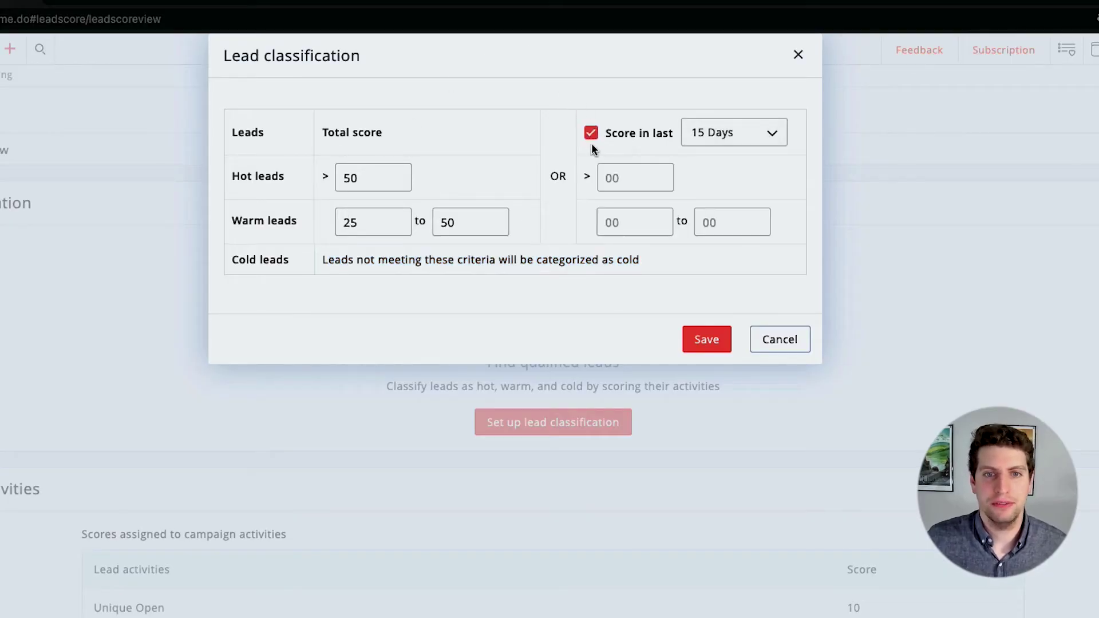
click(739, 136)
scroll(735, 210, down, 2)
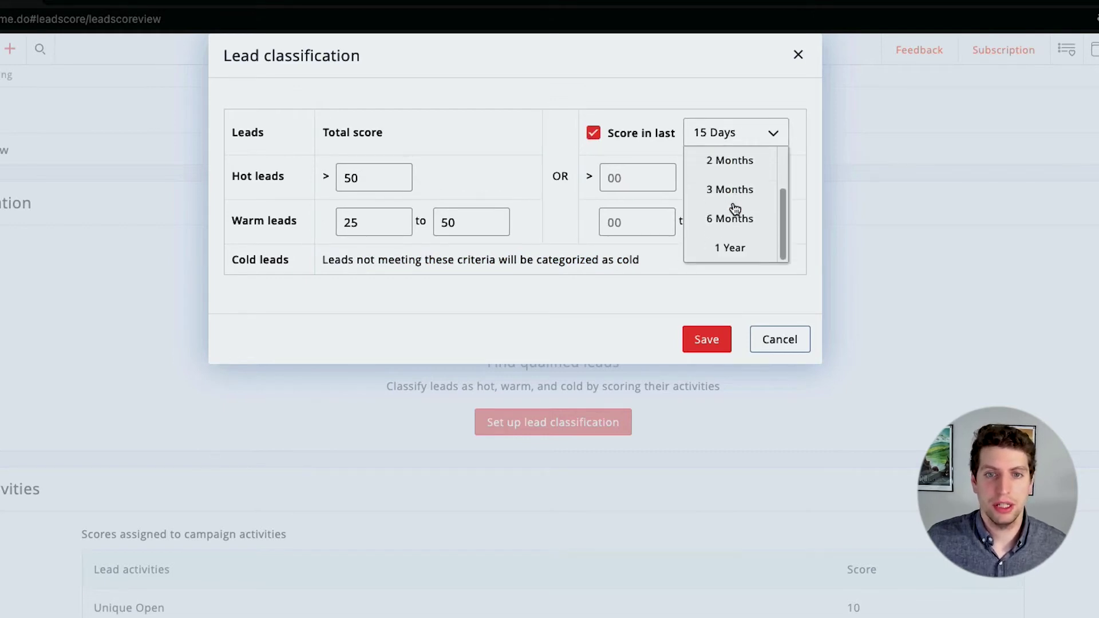
click(669, 153)
click(634, 178)
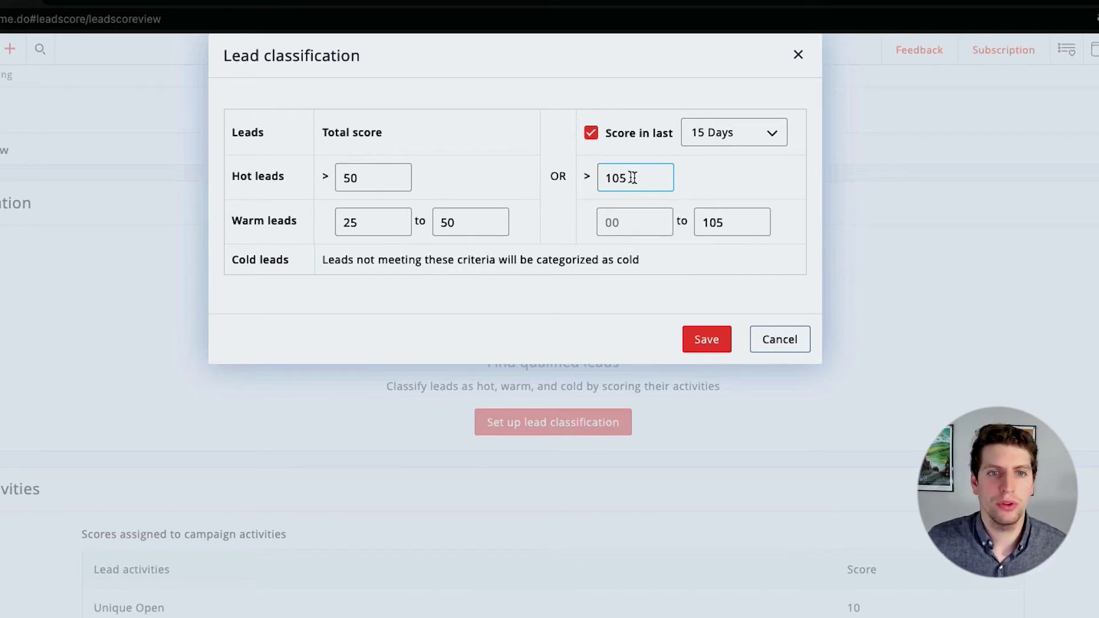
click(627, 229)
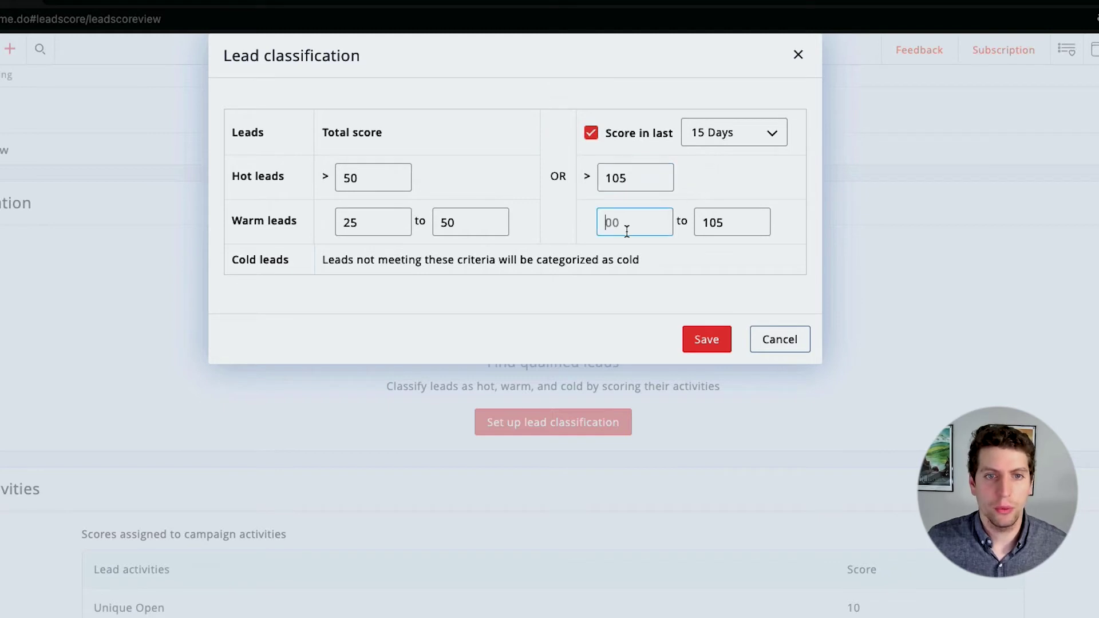
text(50)
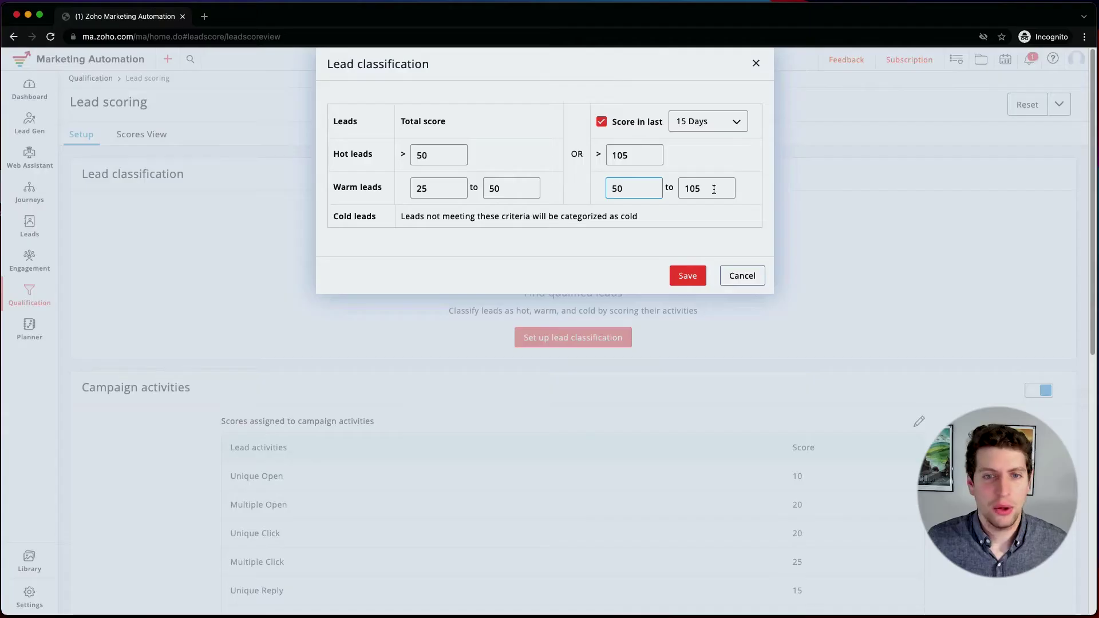
click(751, 271)
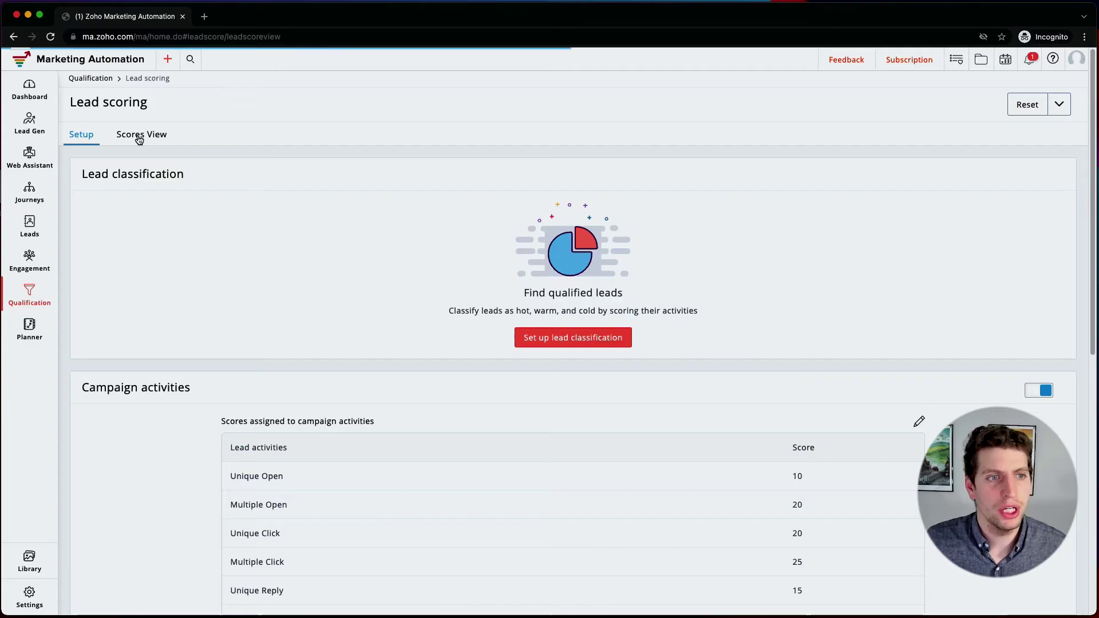
- Start a new scores view with the condition score greater than 100
click(137, 136)
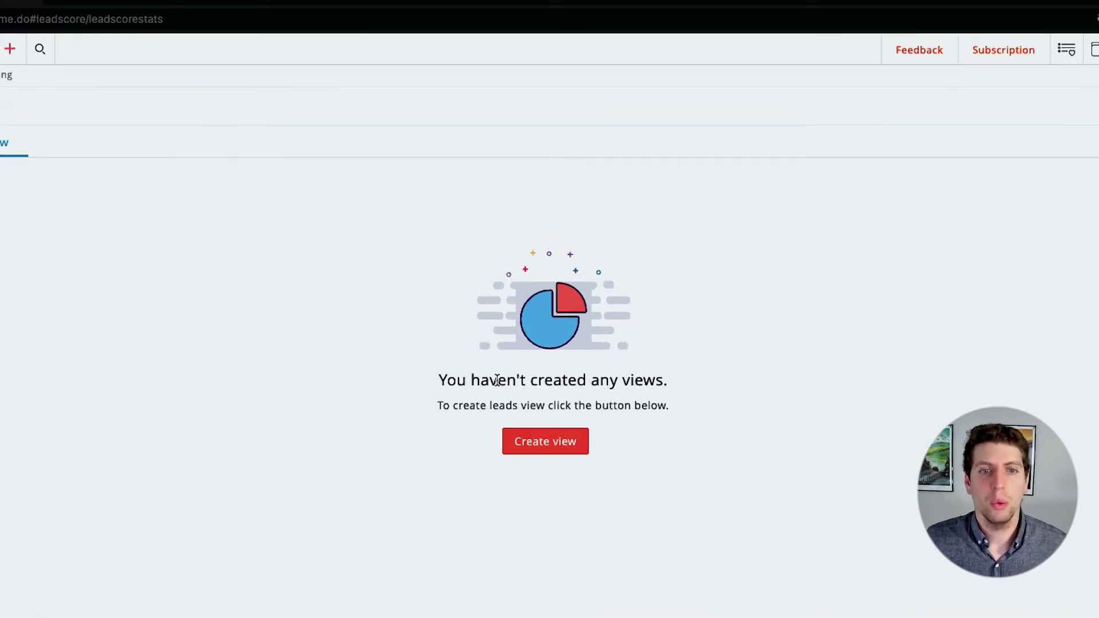
click(541, 445)
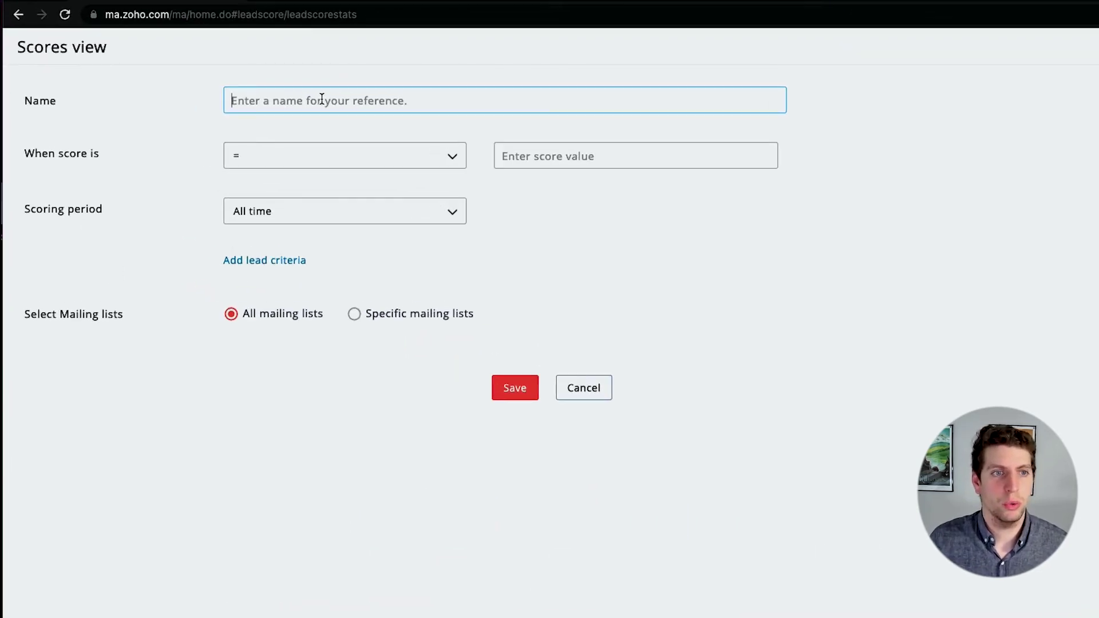
click(344, 151)
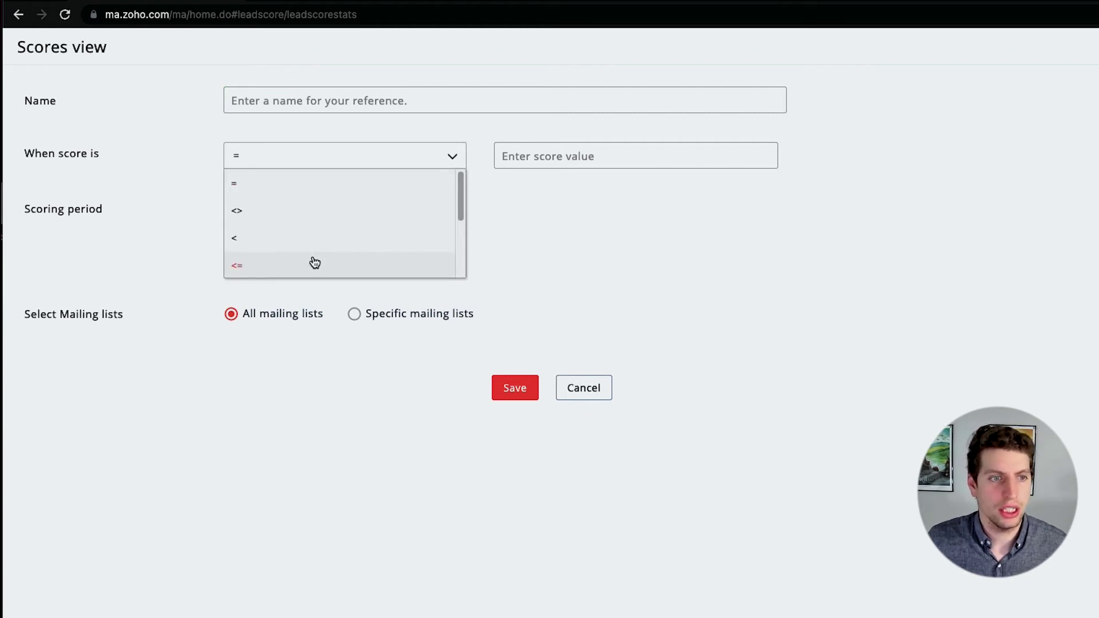
scroll(309, 258, down, 2)
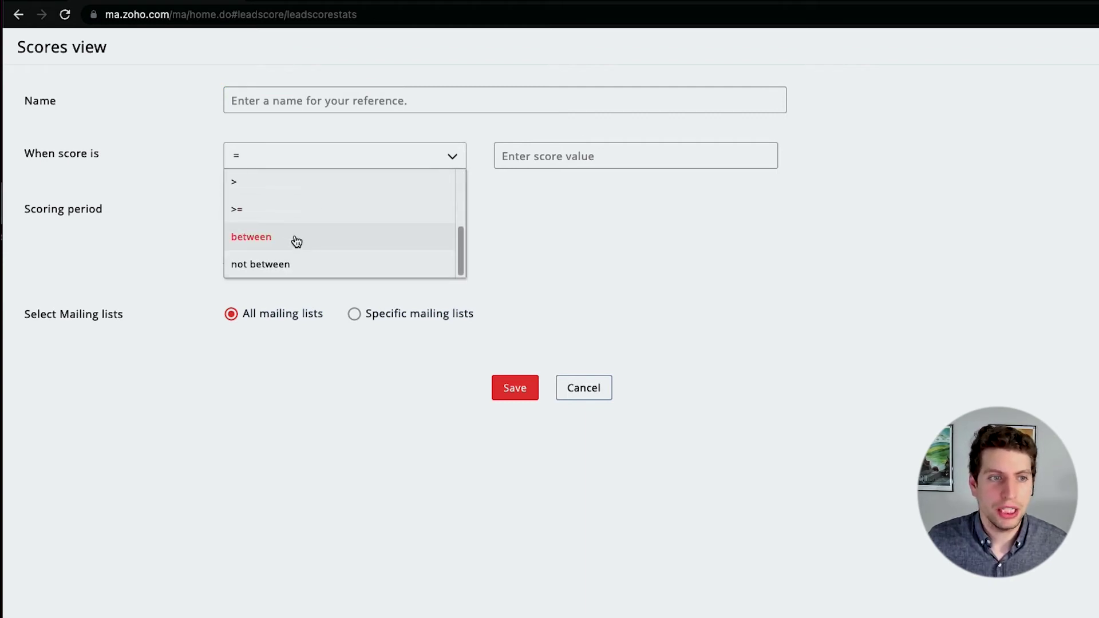
scroll(297, 221, up, 2)
scroll(297, 221, down, 2)
scroll(291, 247, up, 2)
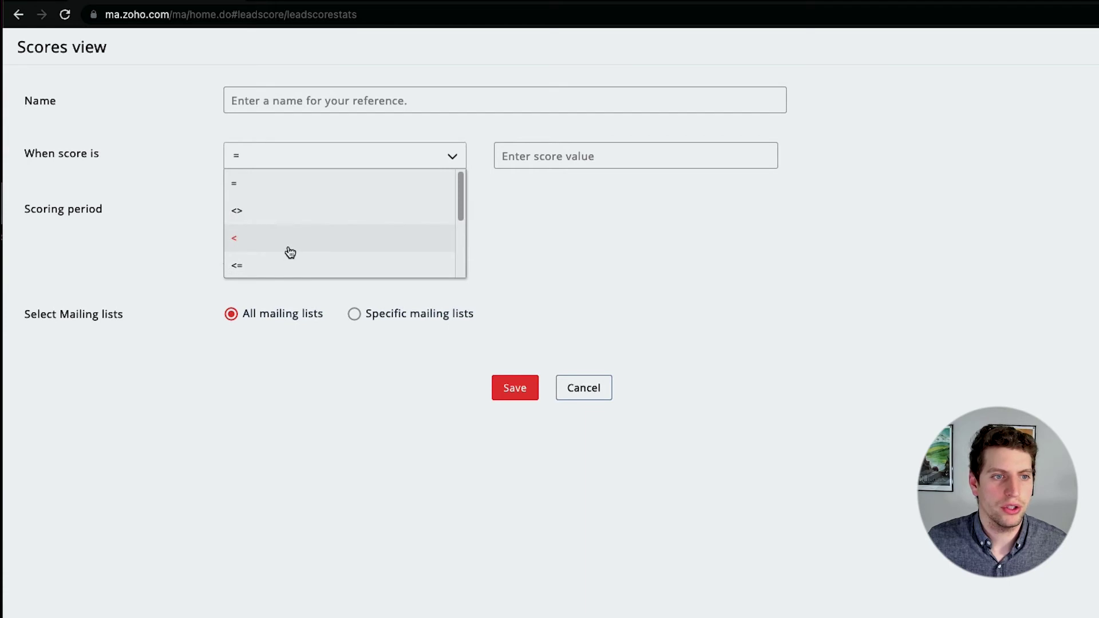
scroll(268, 271, down, 3)
click(248, 184)
click(535, 166)
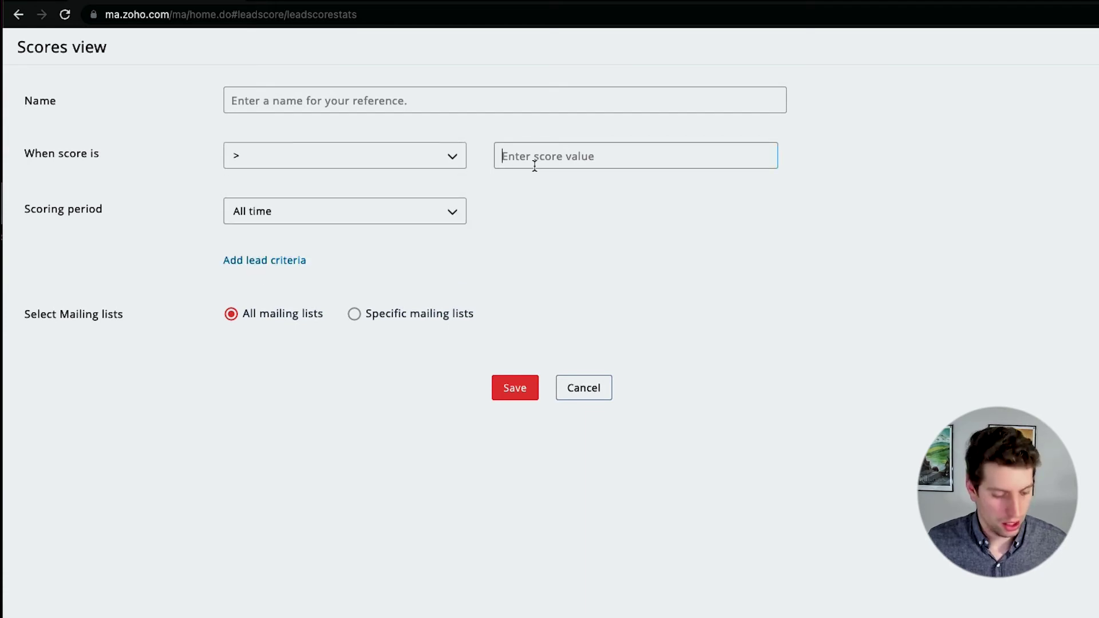
text(100)
- Keep the period at All time, save the 'Greater than 100' view, and return
click(380, 220)
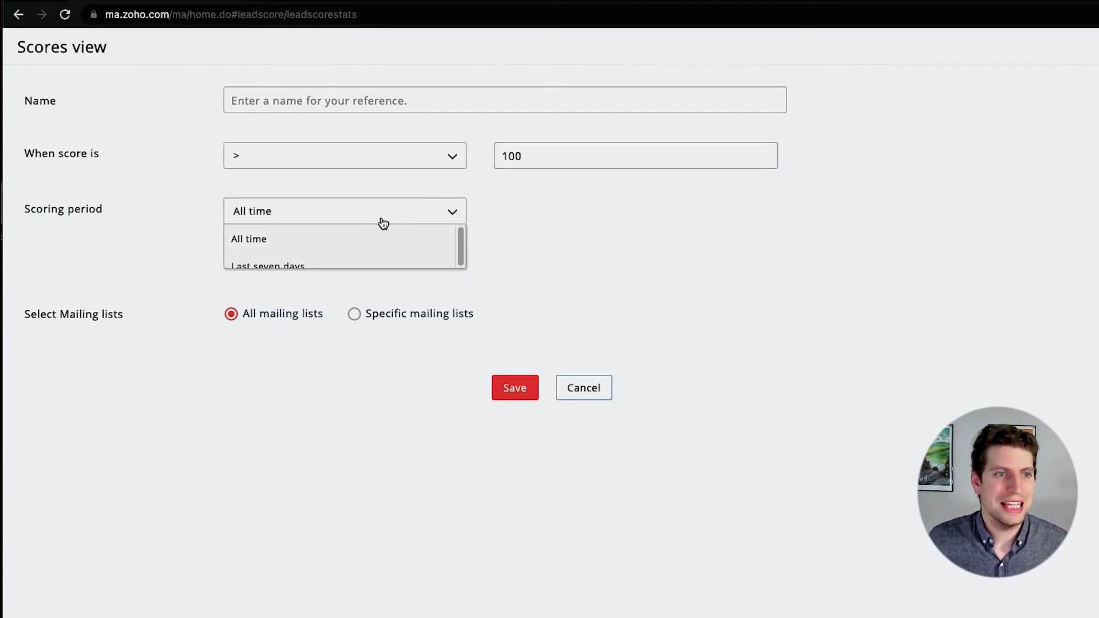
click(416, 248)
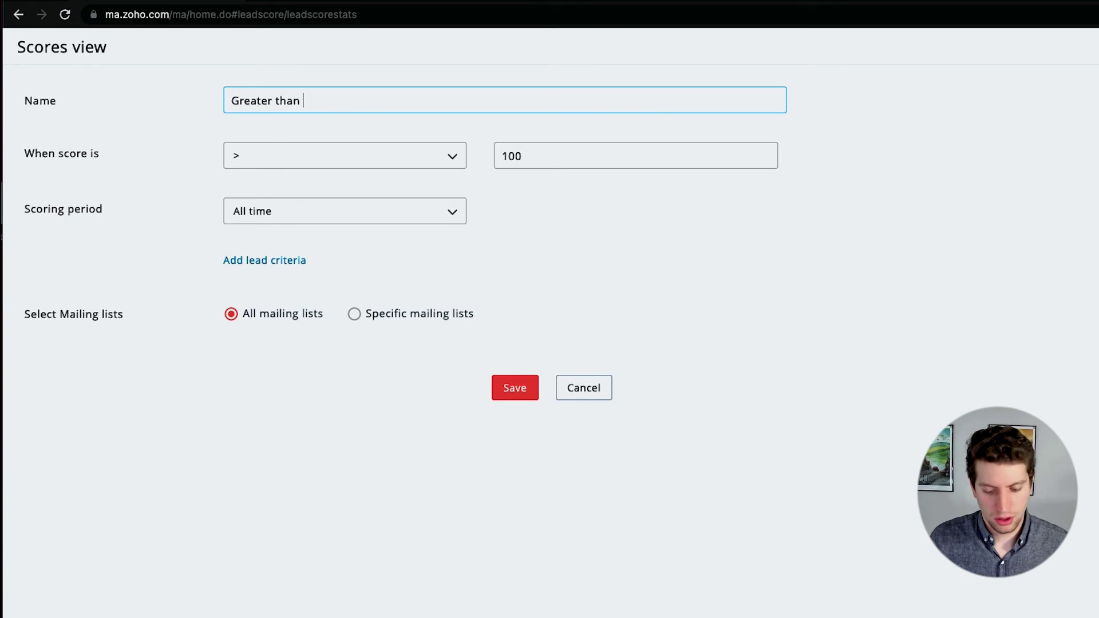
text(00)
click(514, 388)
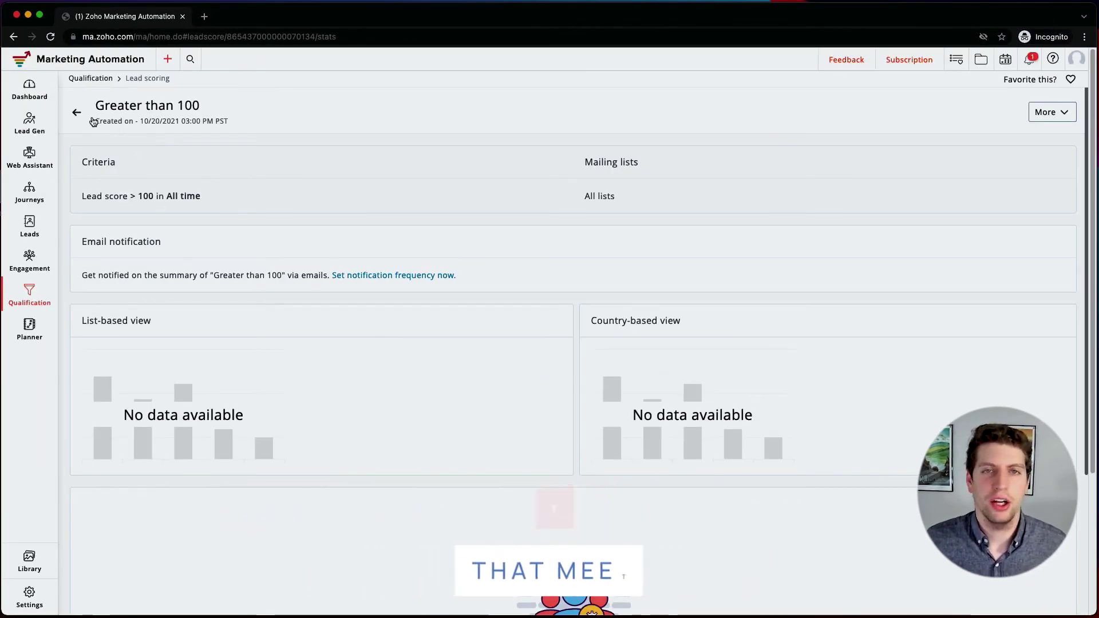
click(83, 118)
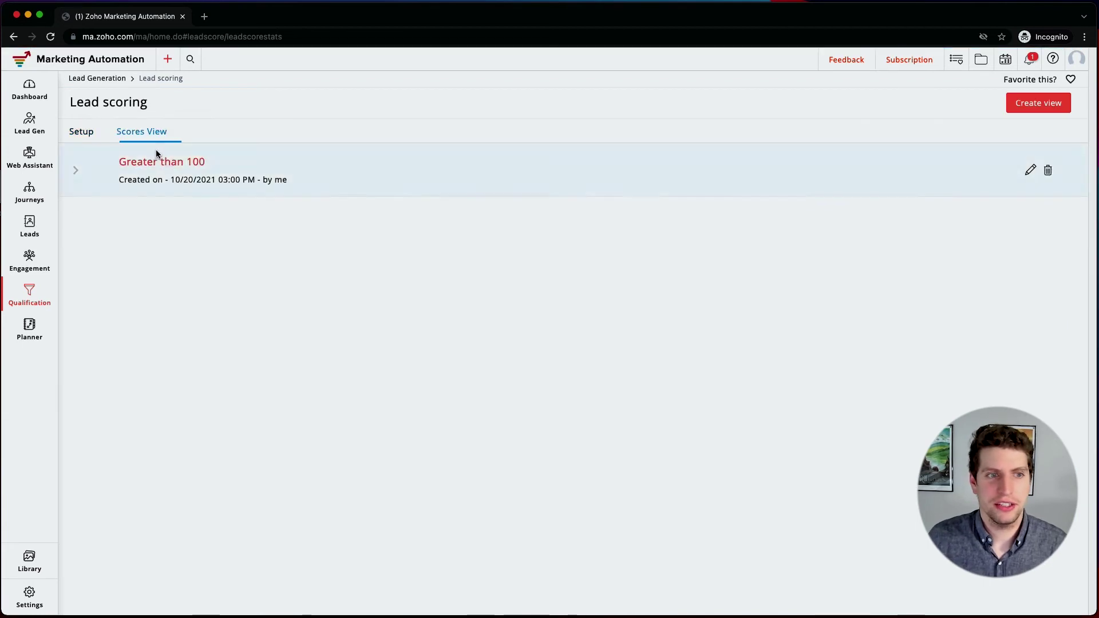